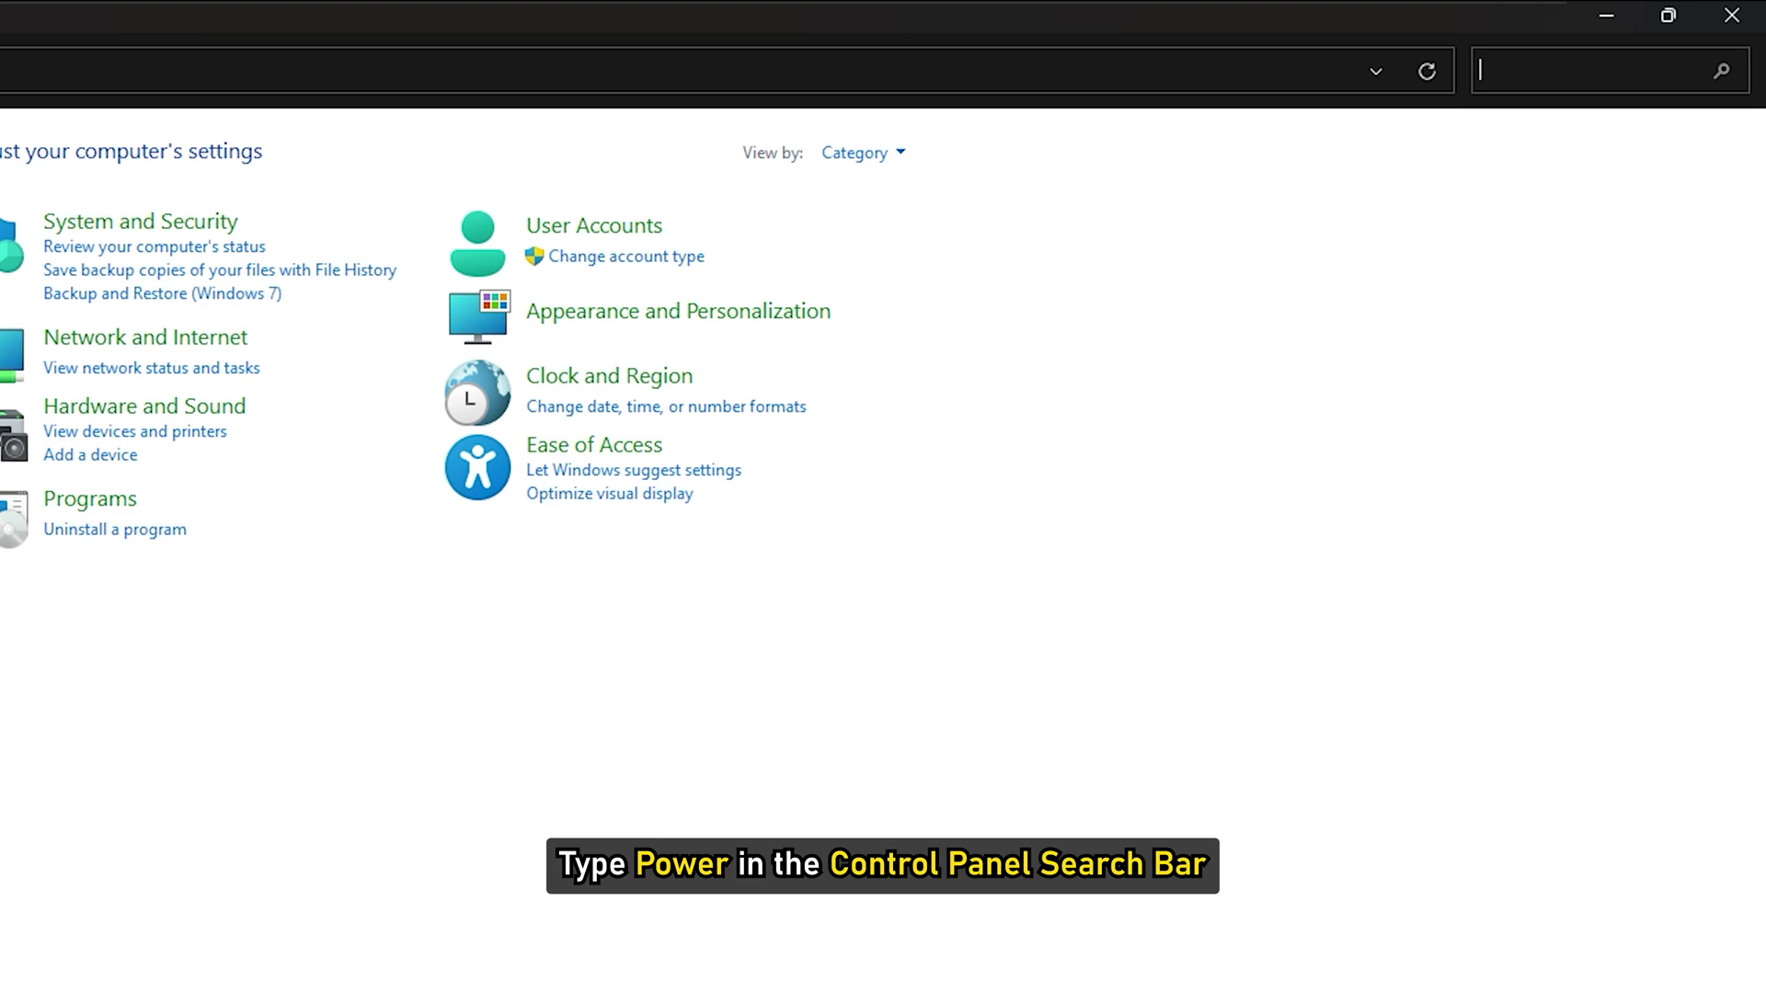
text(wer)
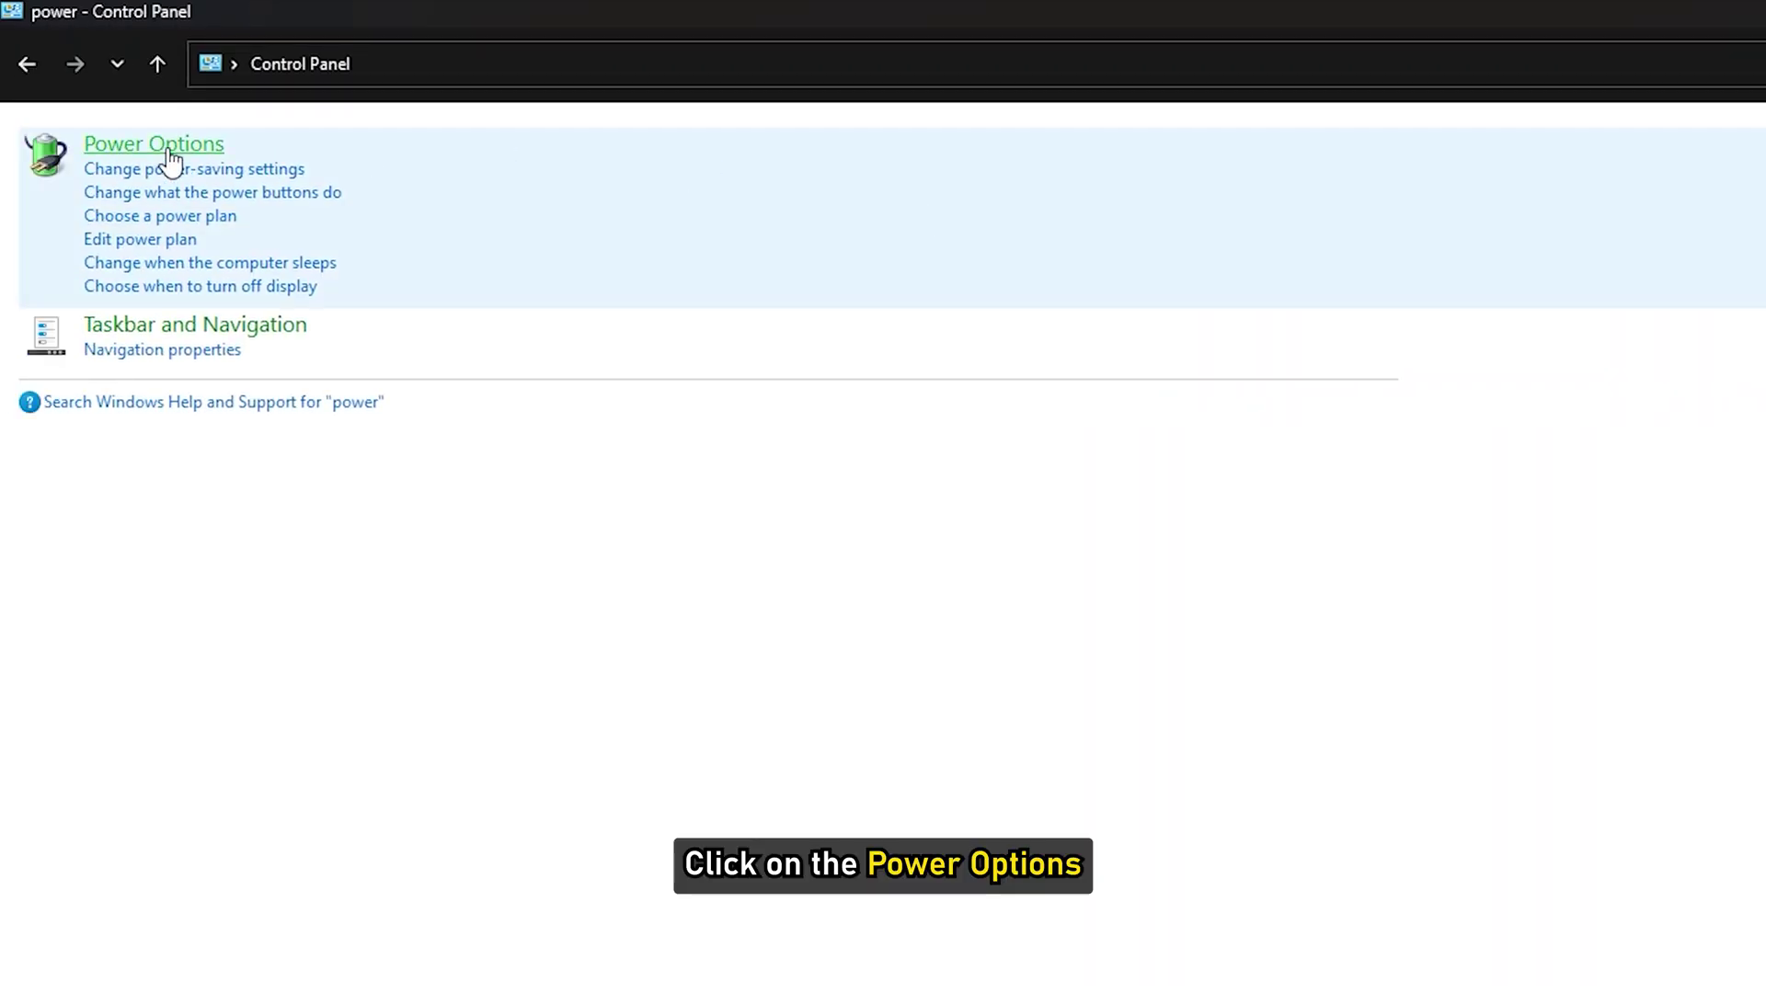
Restore the High performance plan's default settings from Power Options.
click(167, 147)
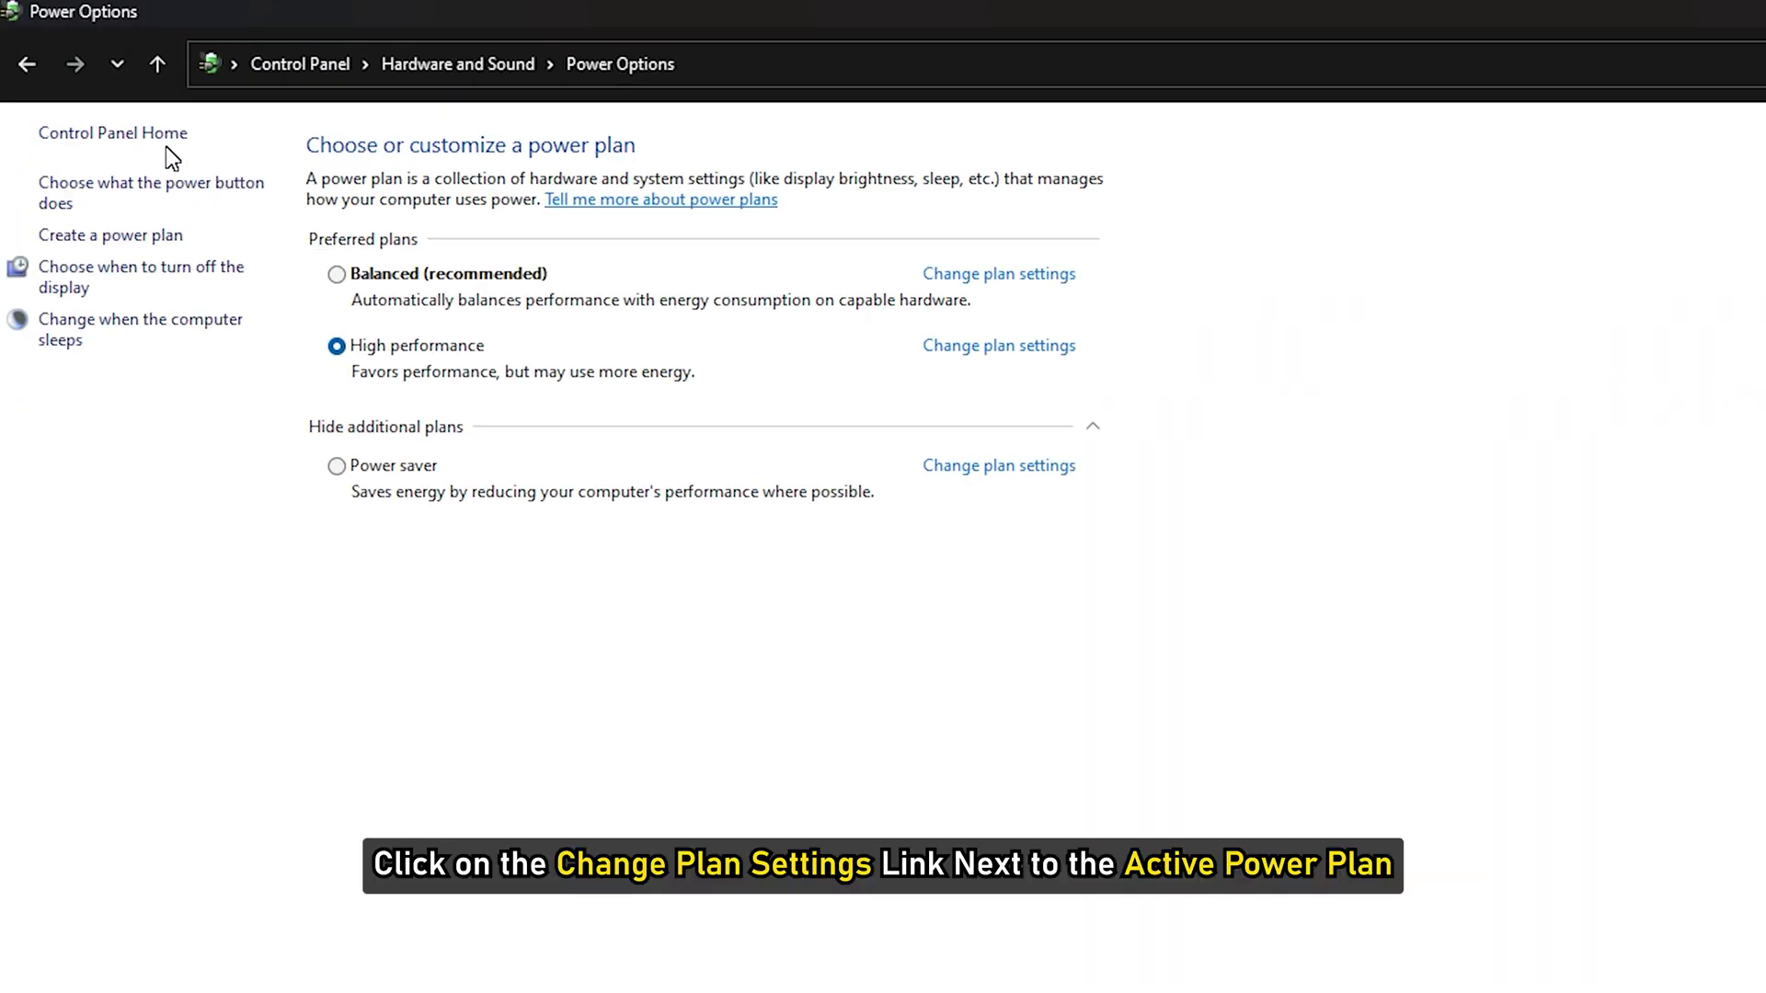
click(1020, 348)
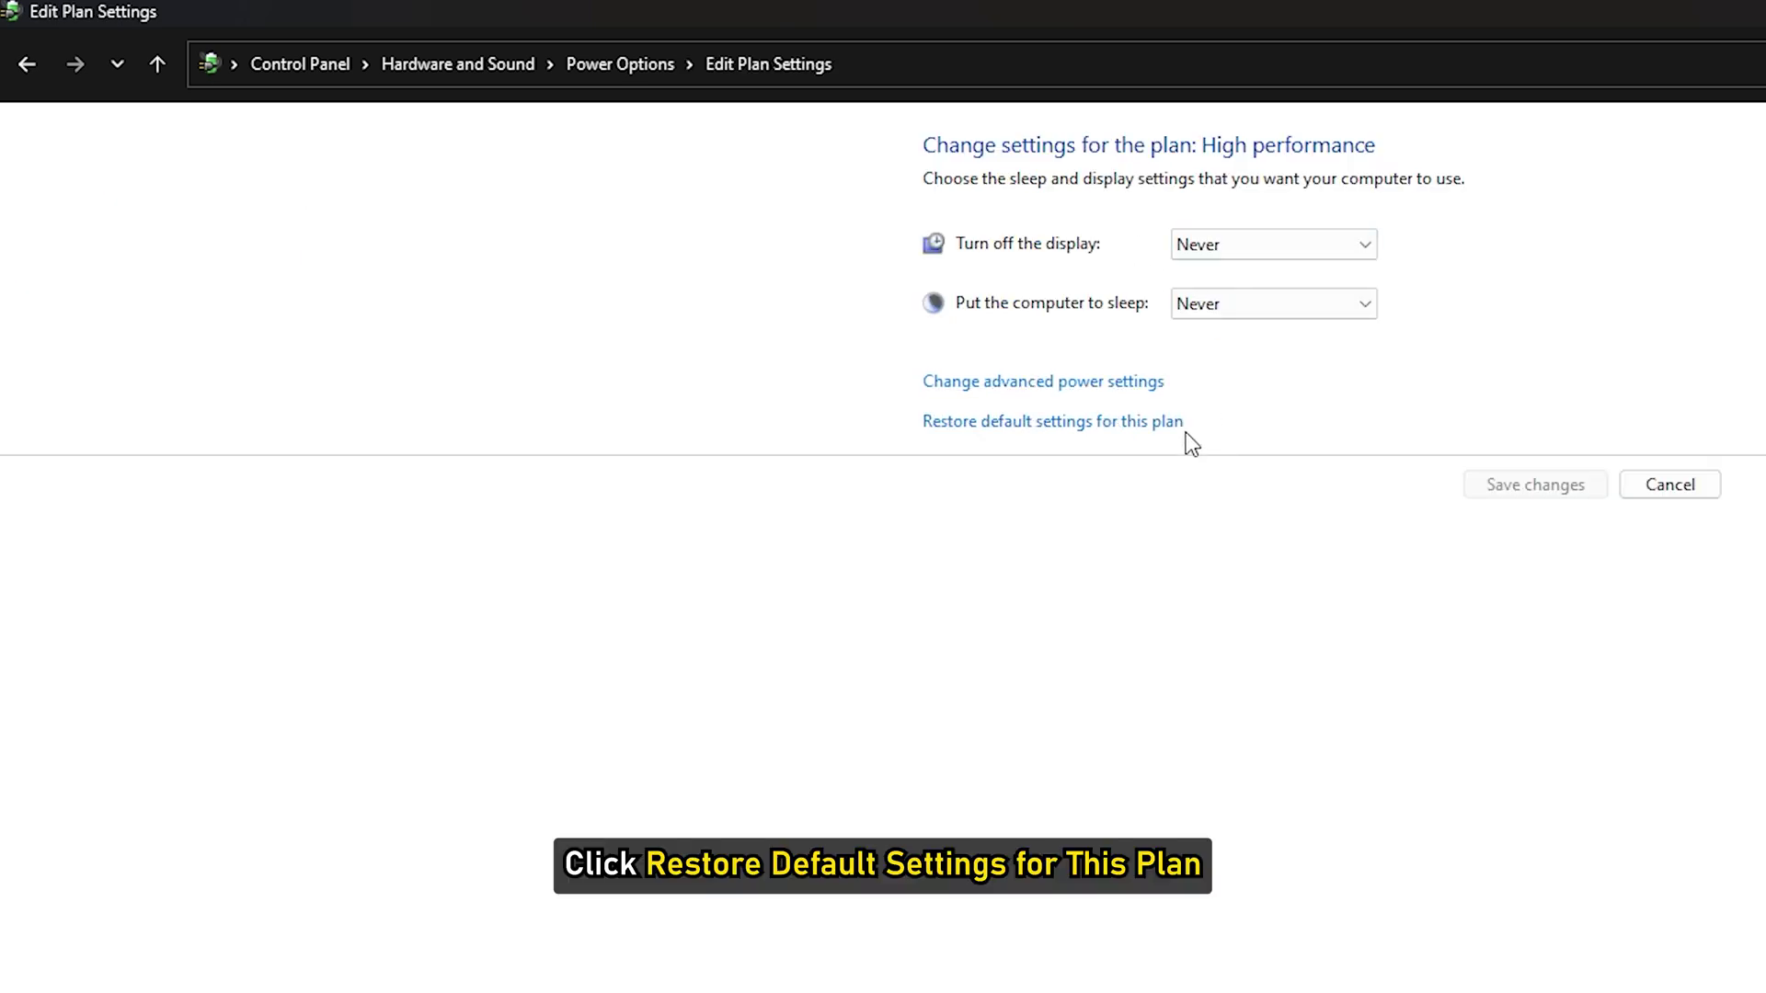
click(1074, 429)
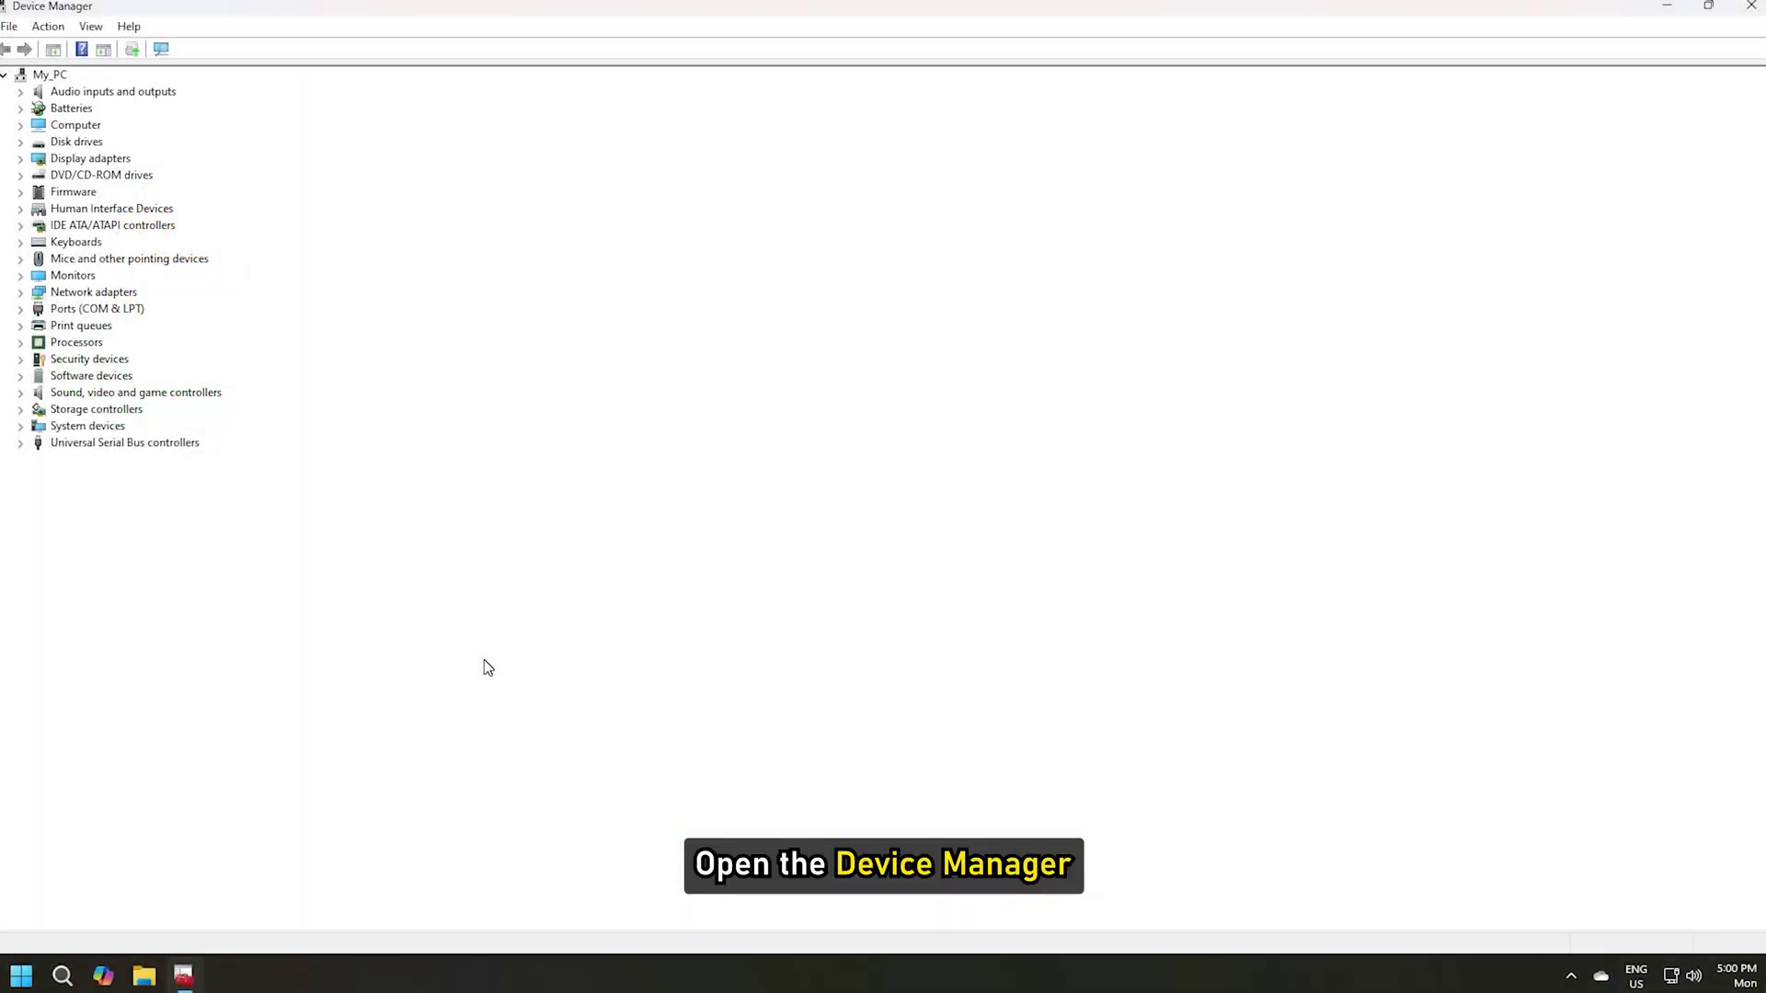
Expand Disk drives, Display adapters and Firmware categories in turn to check their drivers.
click(38, 127)
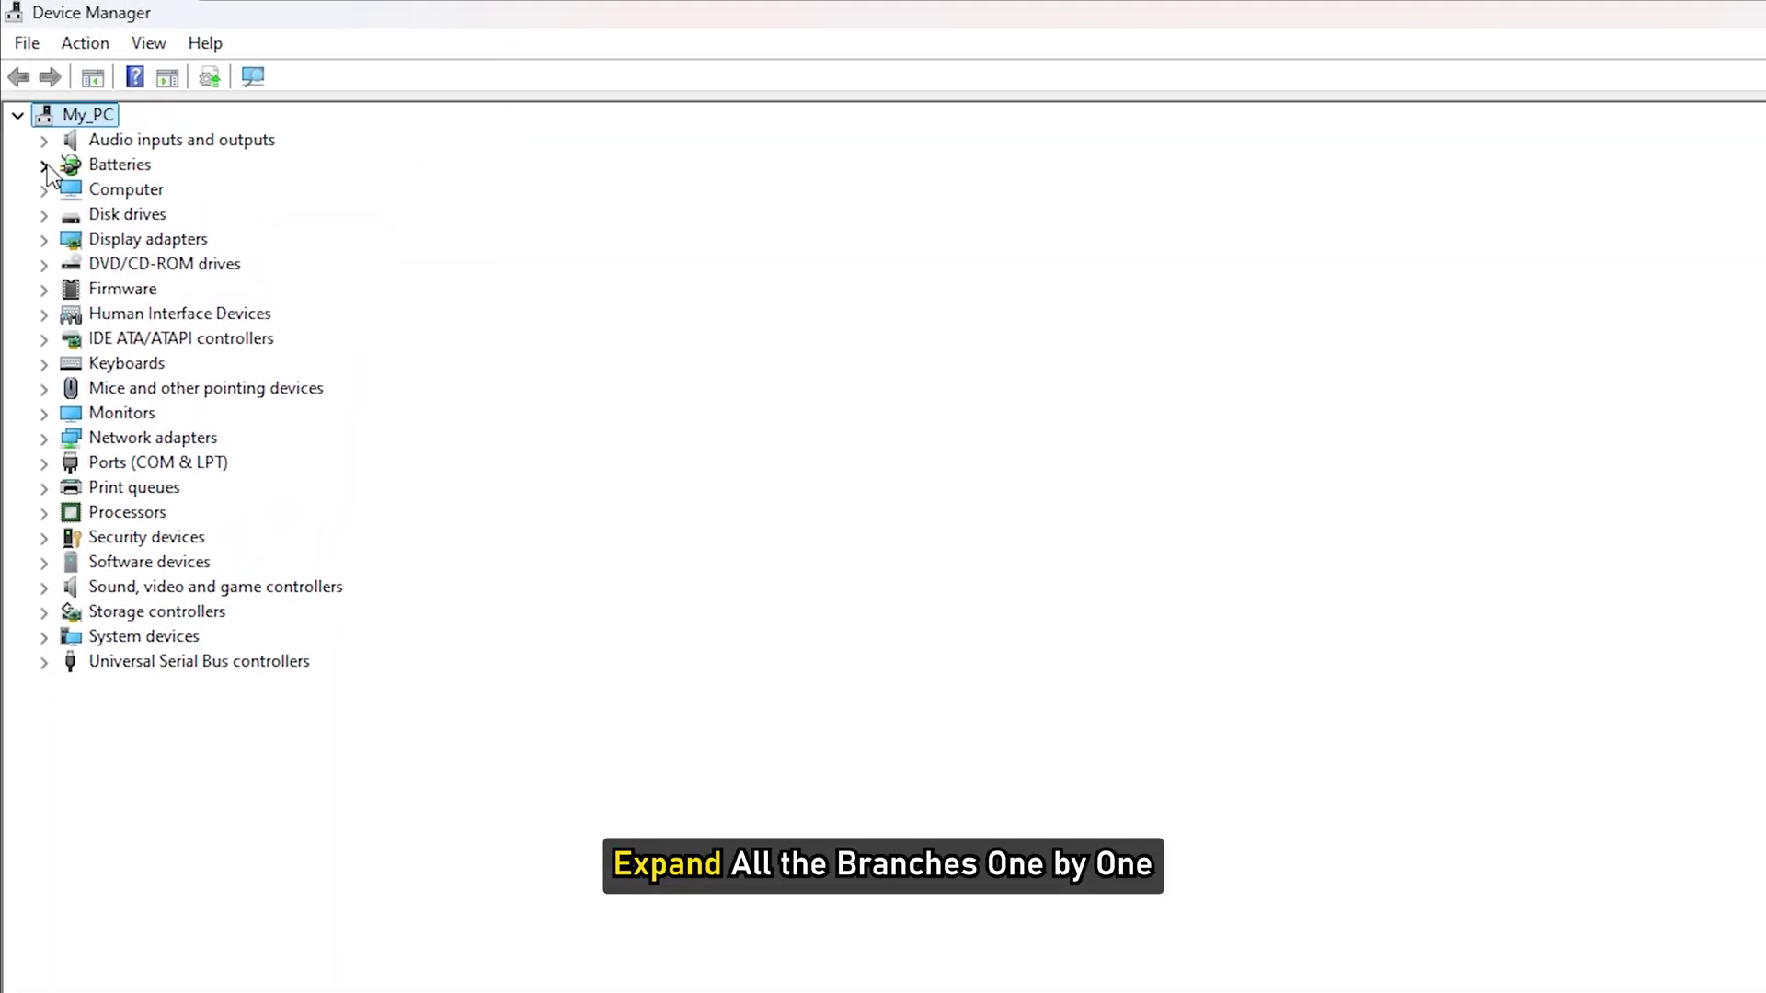
click(37, 172)
click(45, 214)
click(45, 238)
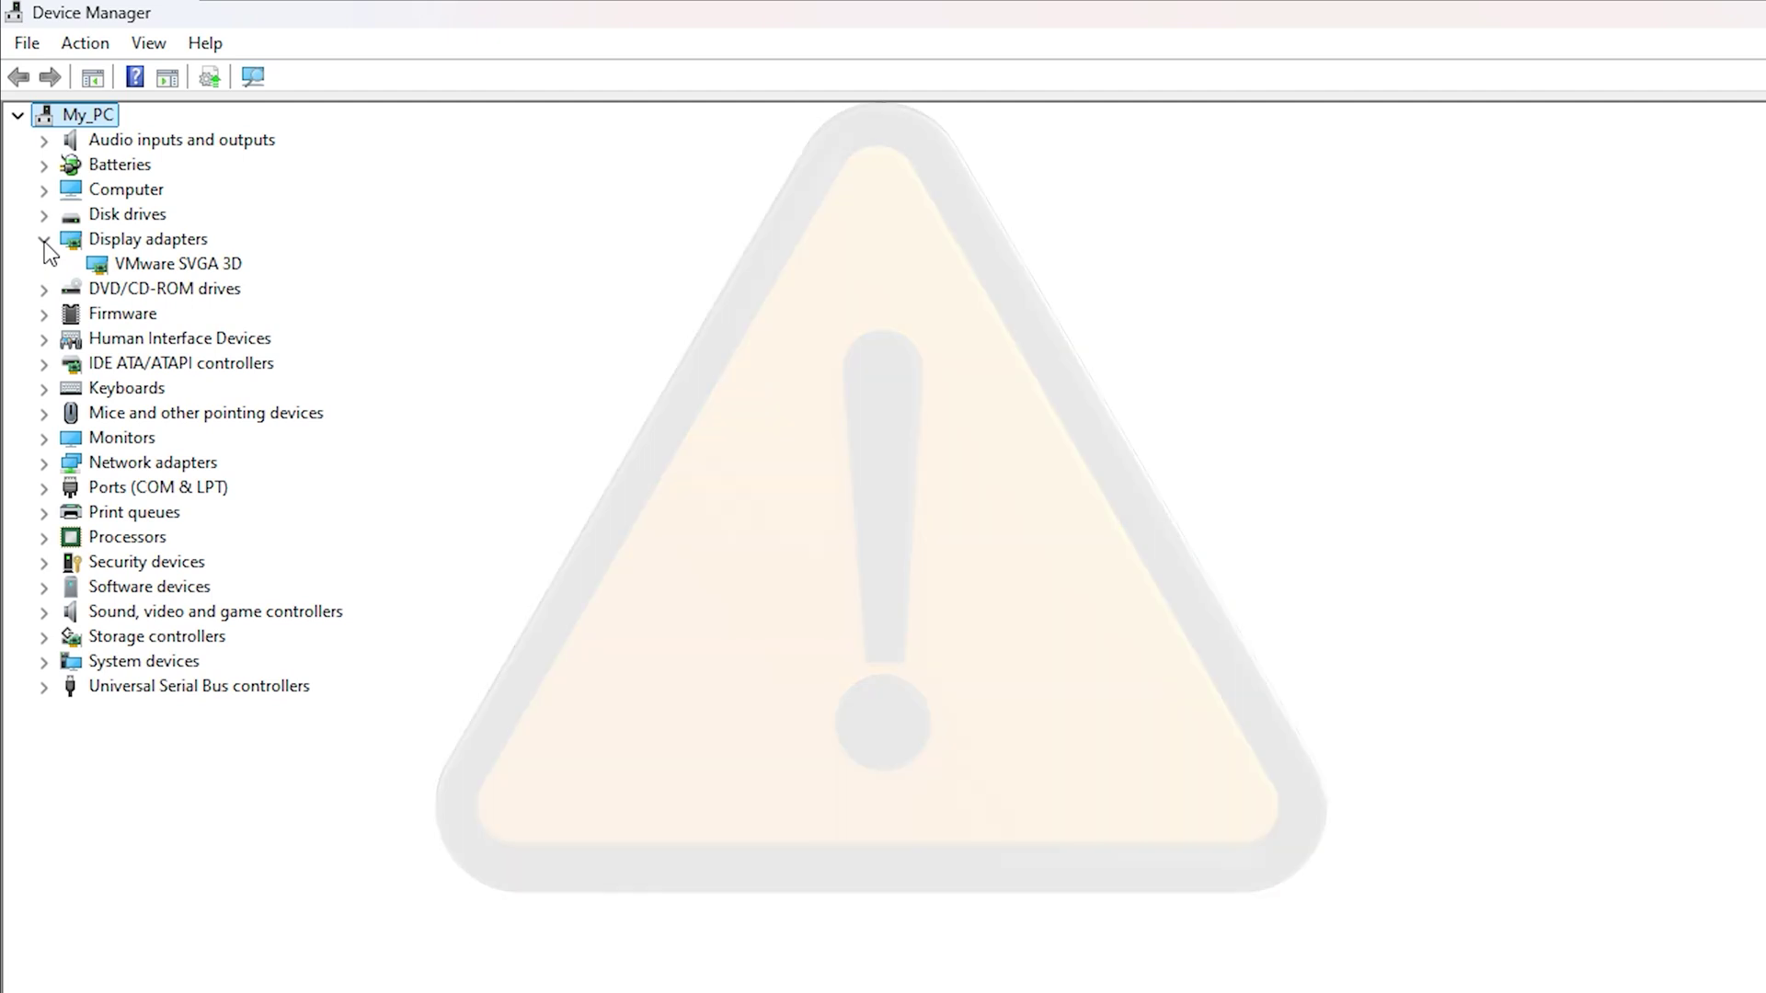
click(45, 238)
click(44, 288)
Bring up the Properties of EFI Firmware From Host under Firmware.
right_click(178, 318)
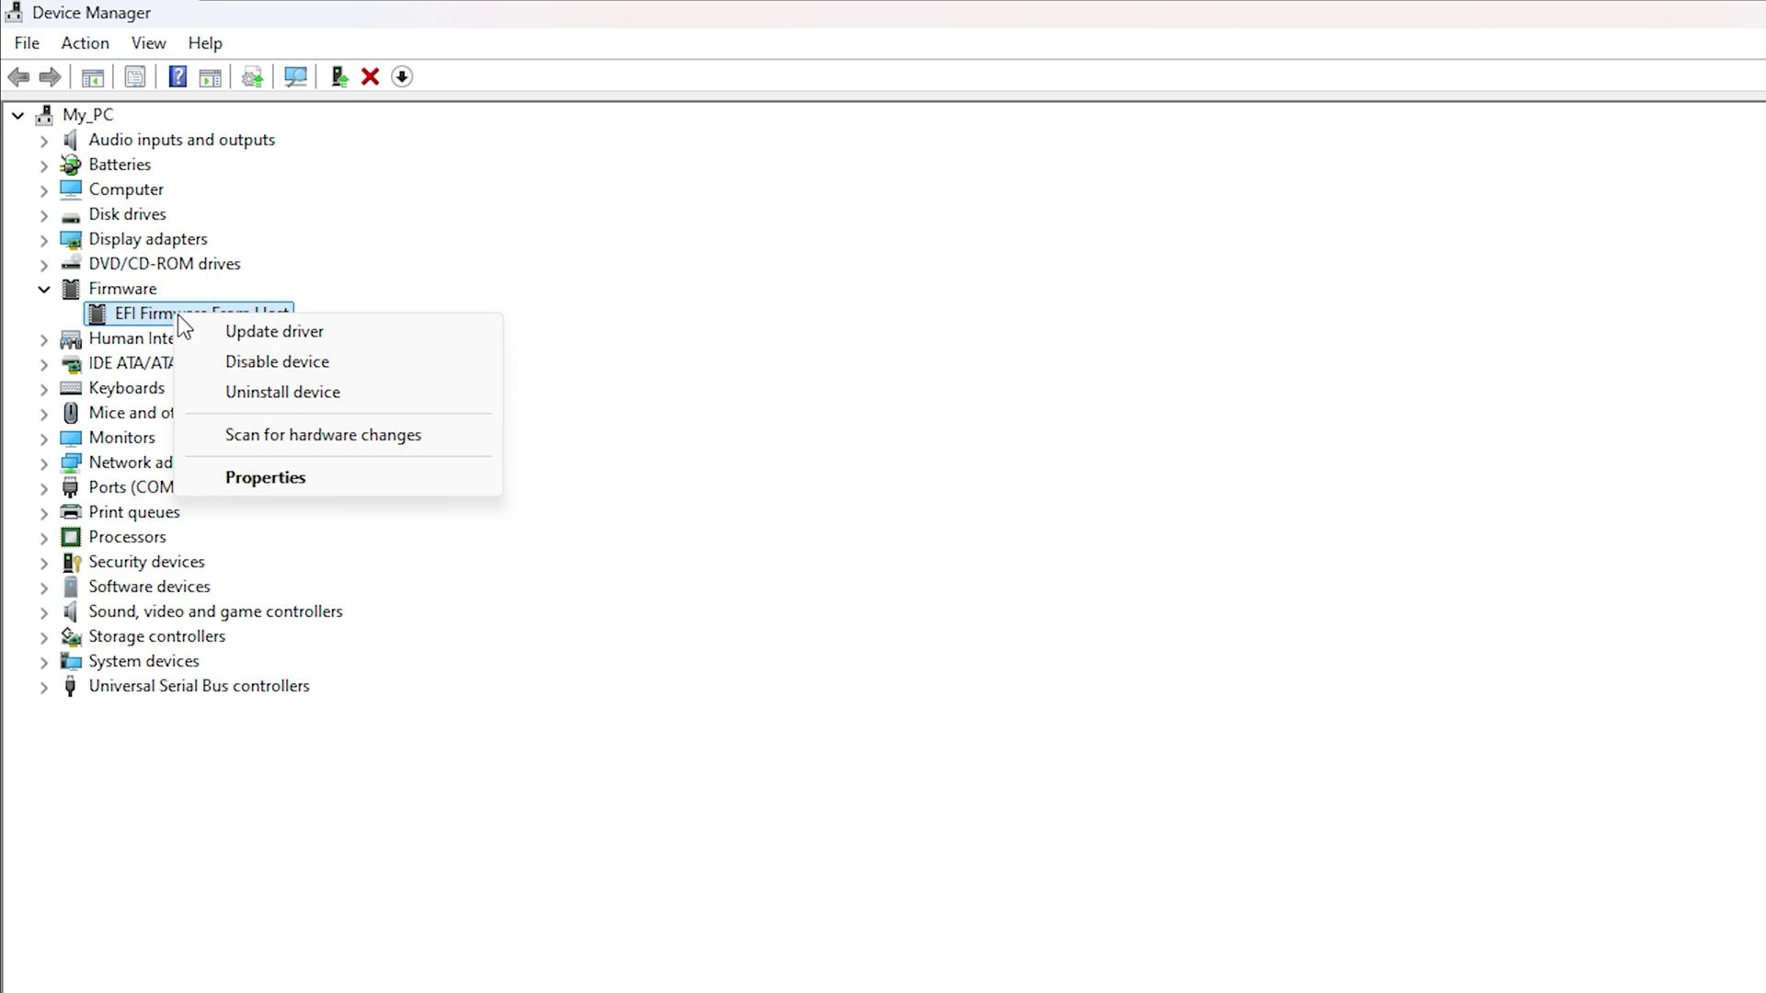
click(290, 481)
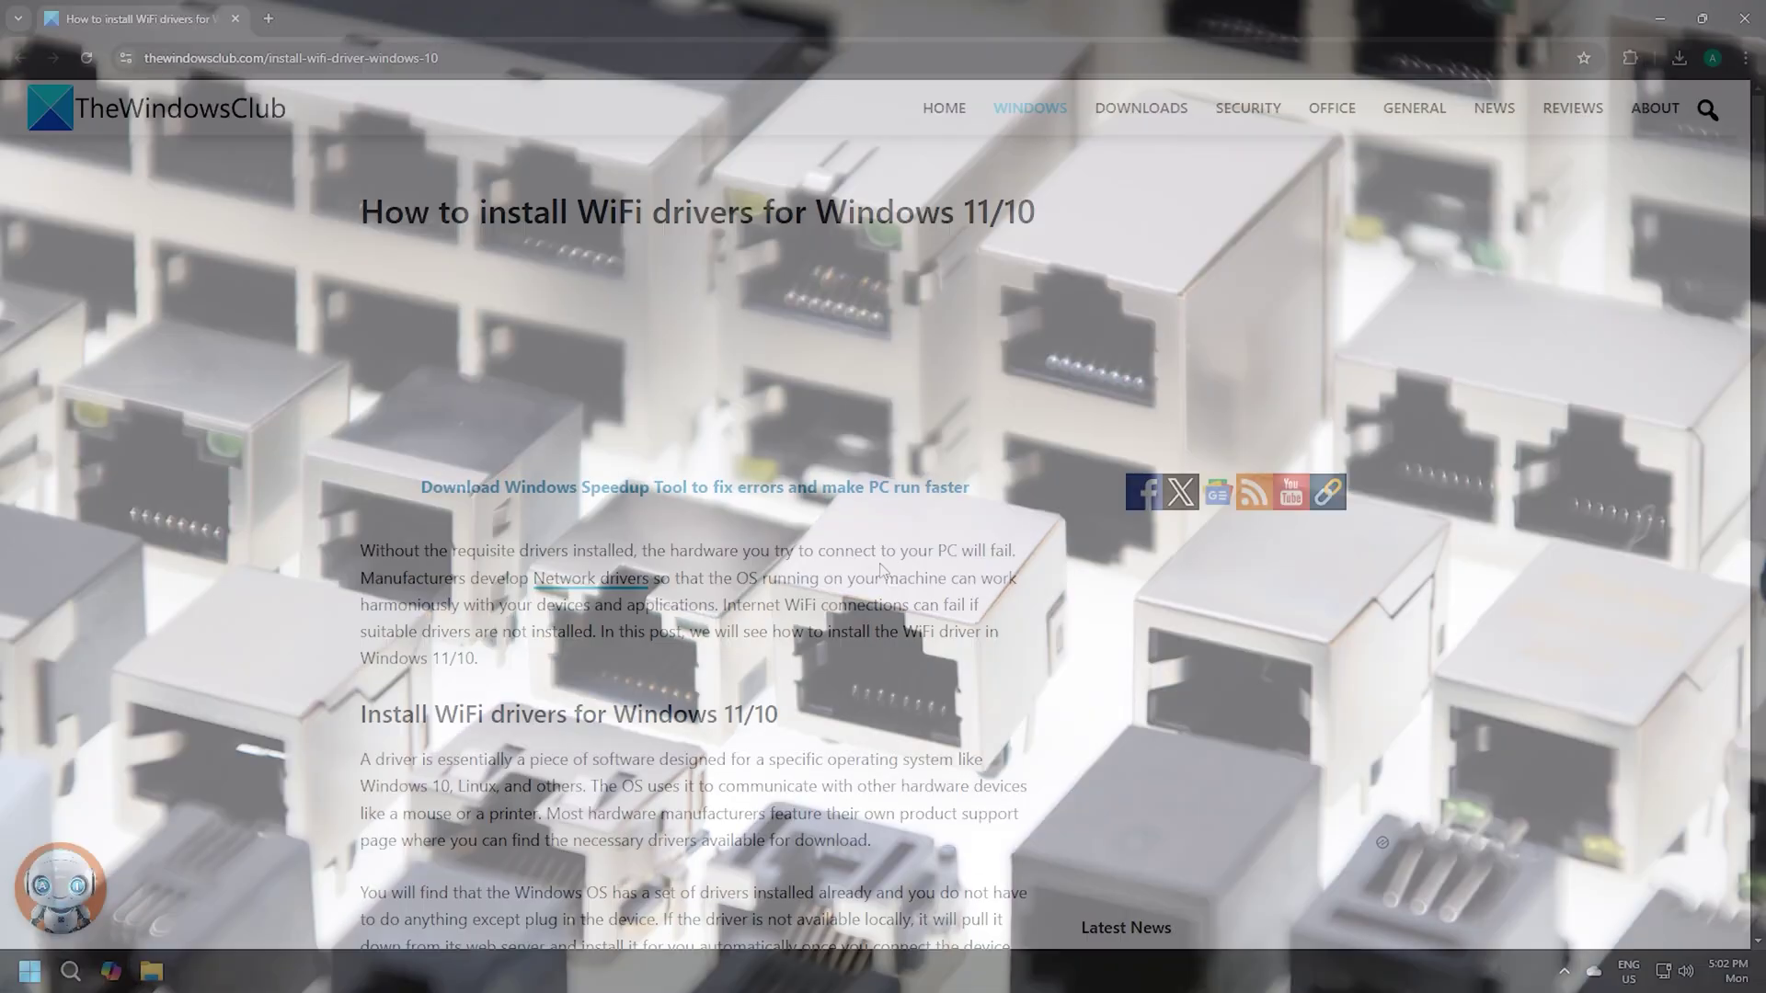
scroll(958, 635, down, 2)
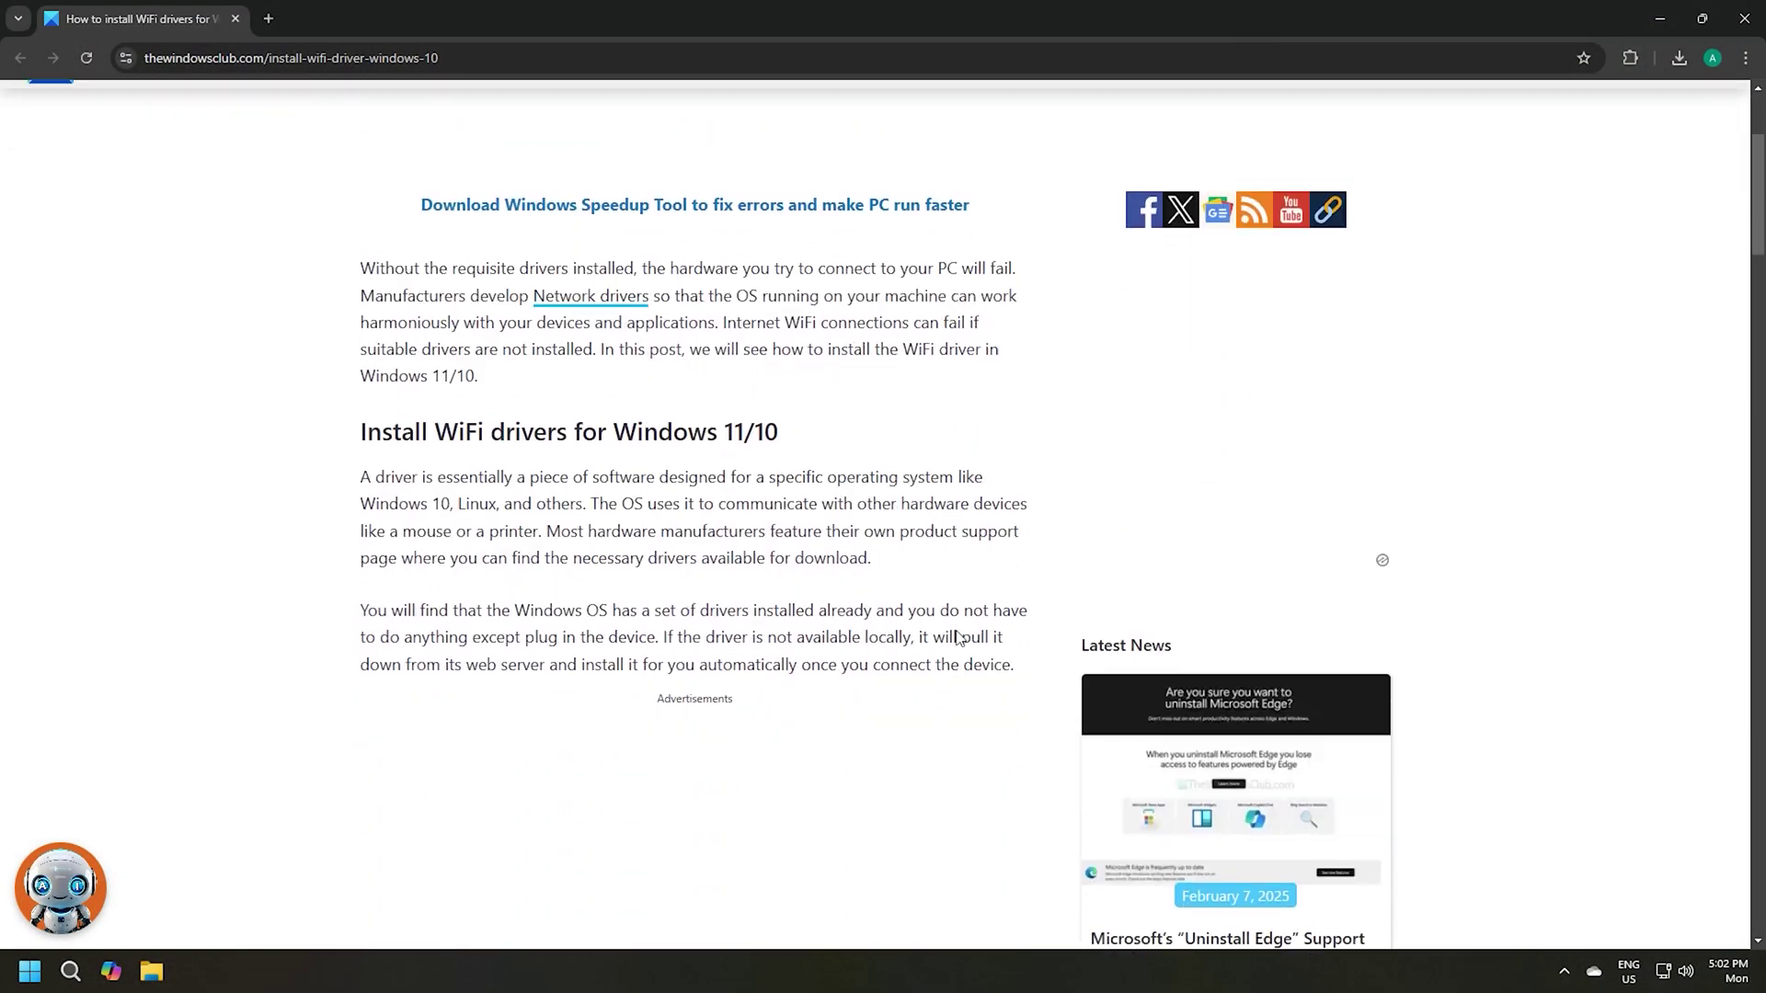